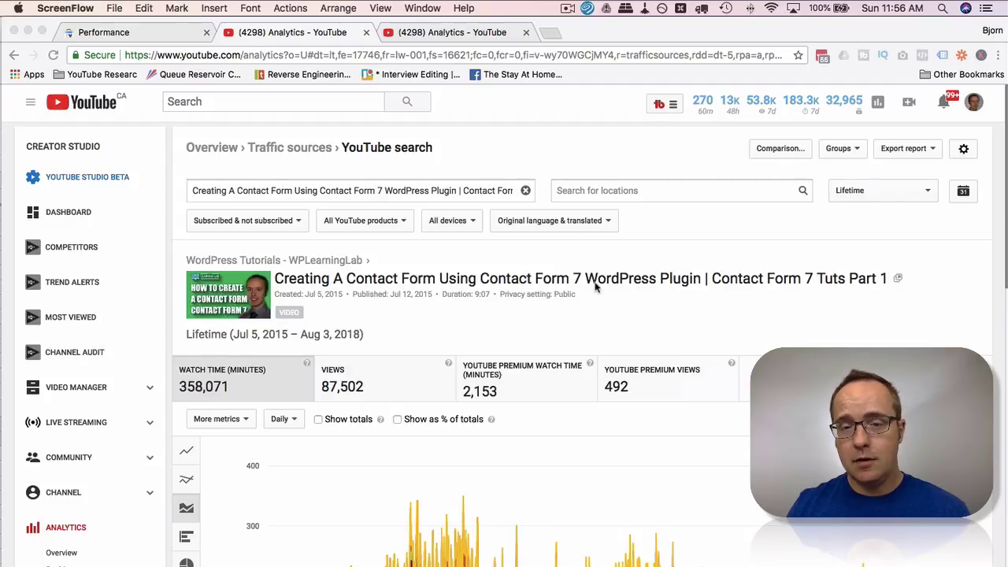
scroll(439, 300, "down", 2)
scroll(439, 300, "down", 5)
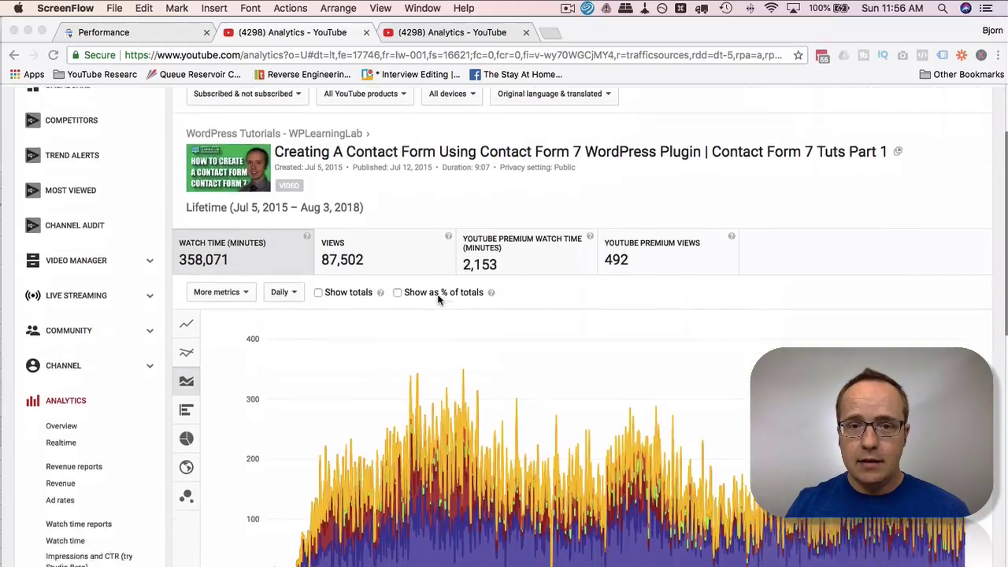
scroll(635, 367, "down", 2)
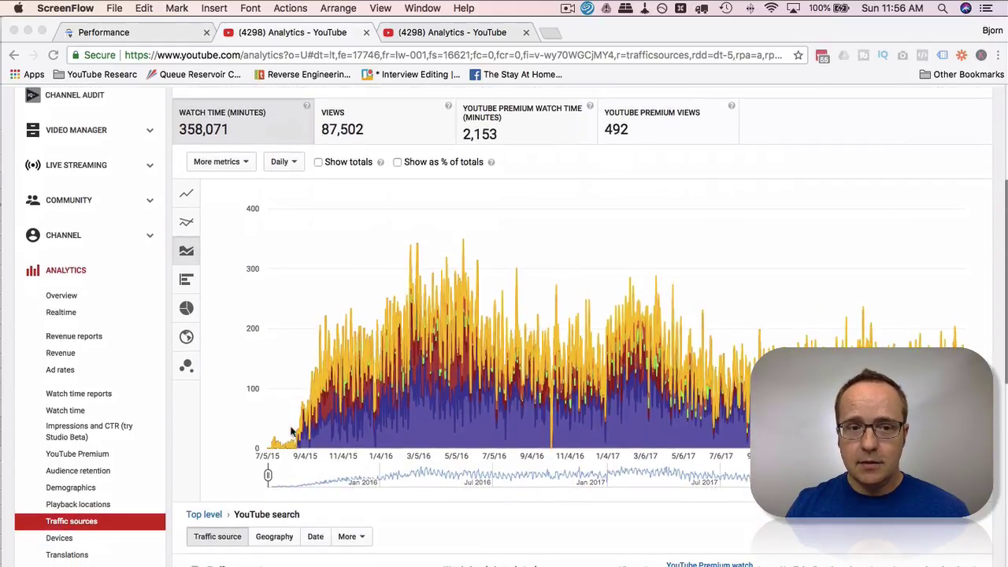
scroll(389, 386, "down", 5)
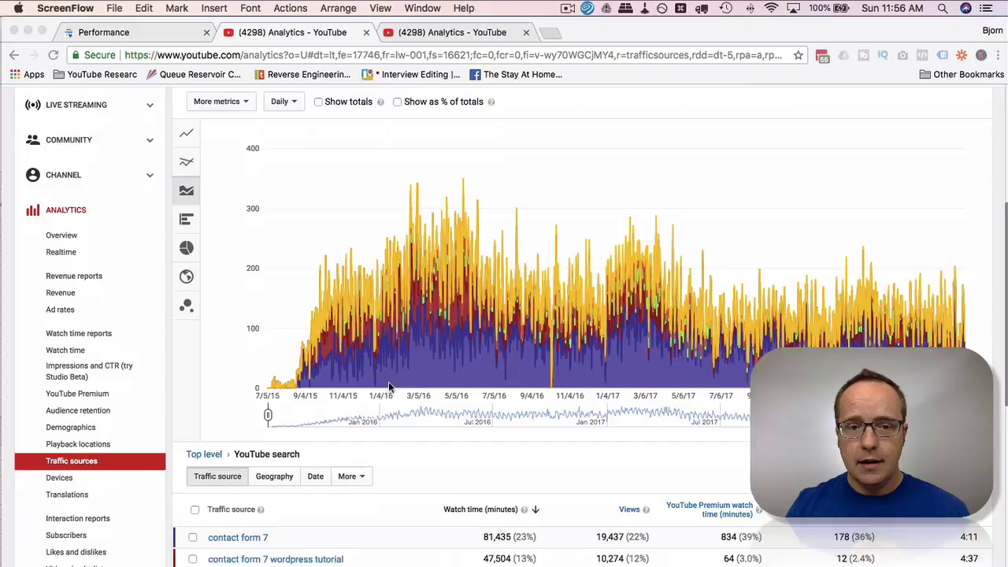
scroll(389, 386, "down", 5)
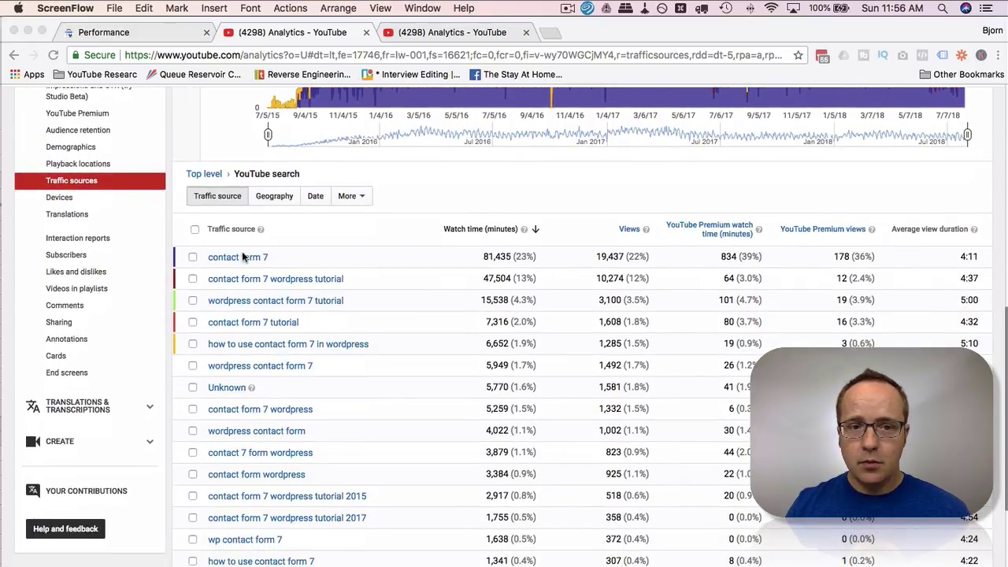
scroll(276, 349, "down", 2)
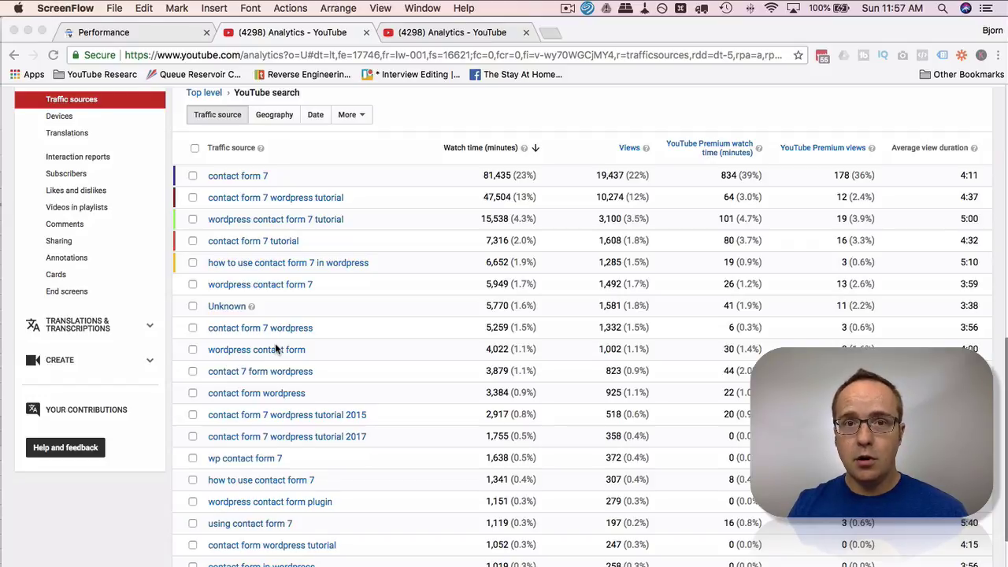
scroll(482, 142, "up", 10)
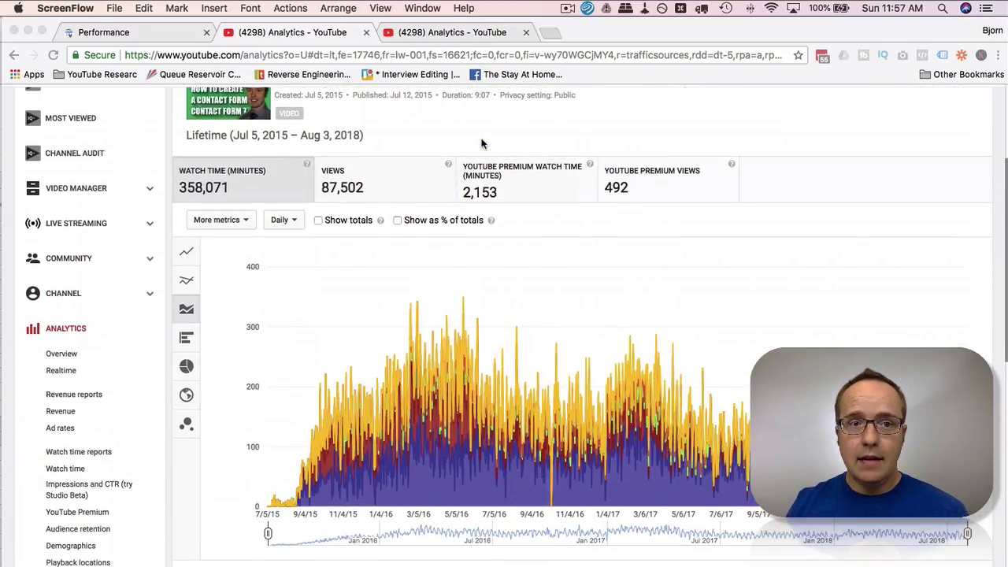
scroll(272, 146, "up", 3)
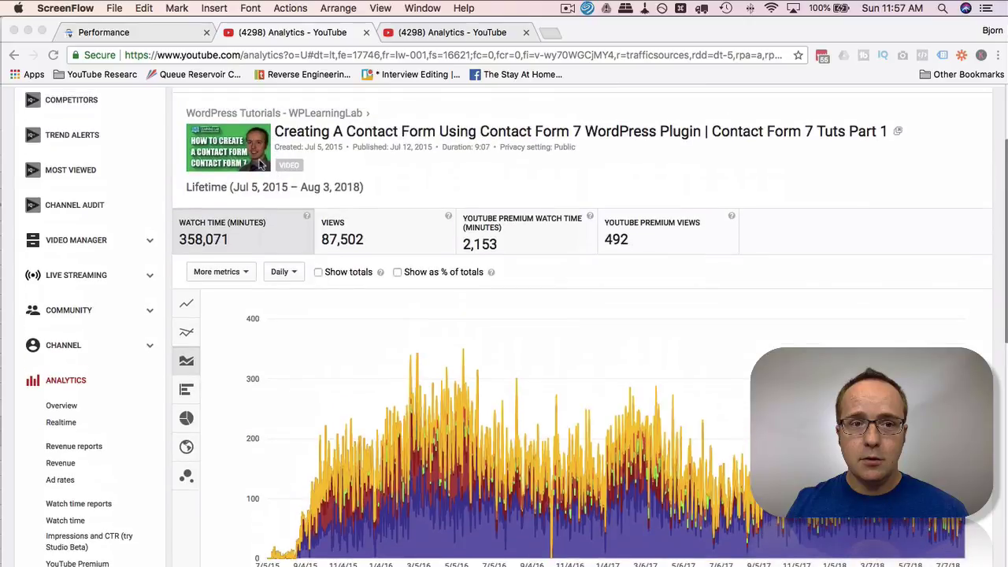
- Review the search stats in the Part 4 2-Column form video's YouTube Analytics
left_click(433, 35)
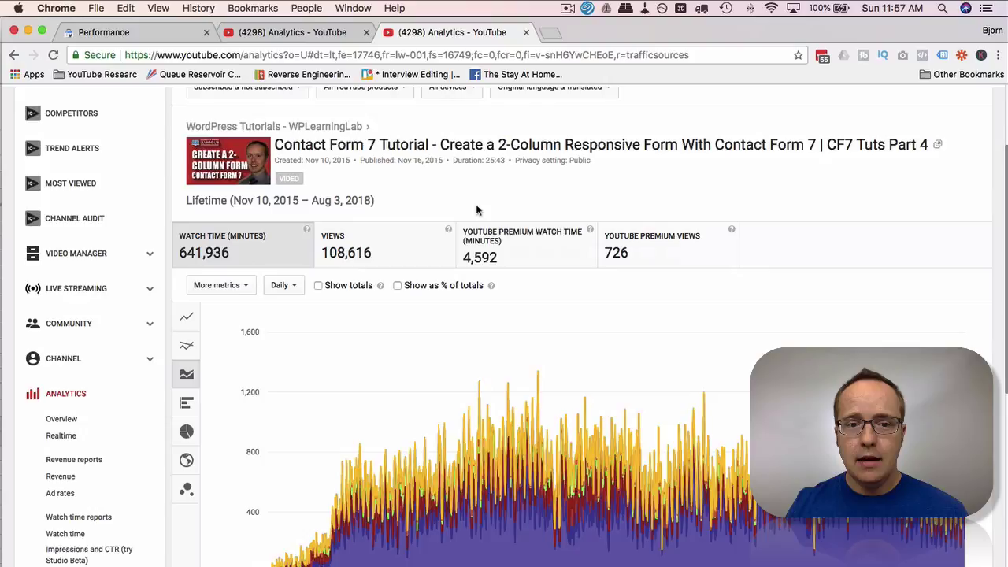
scroll(477, 209, "down", 1)
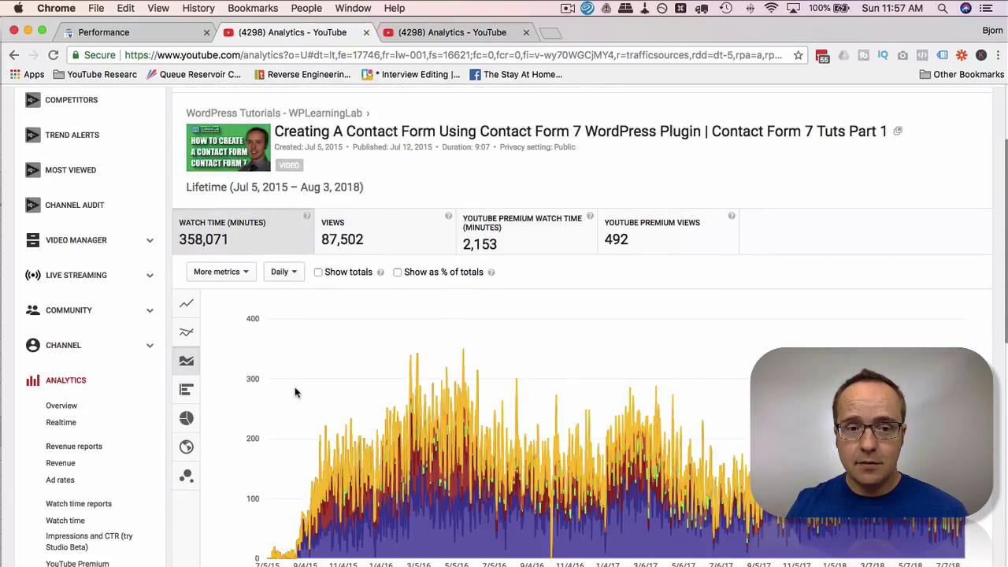
scroll(295, 387, "down", 3)
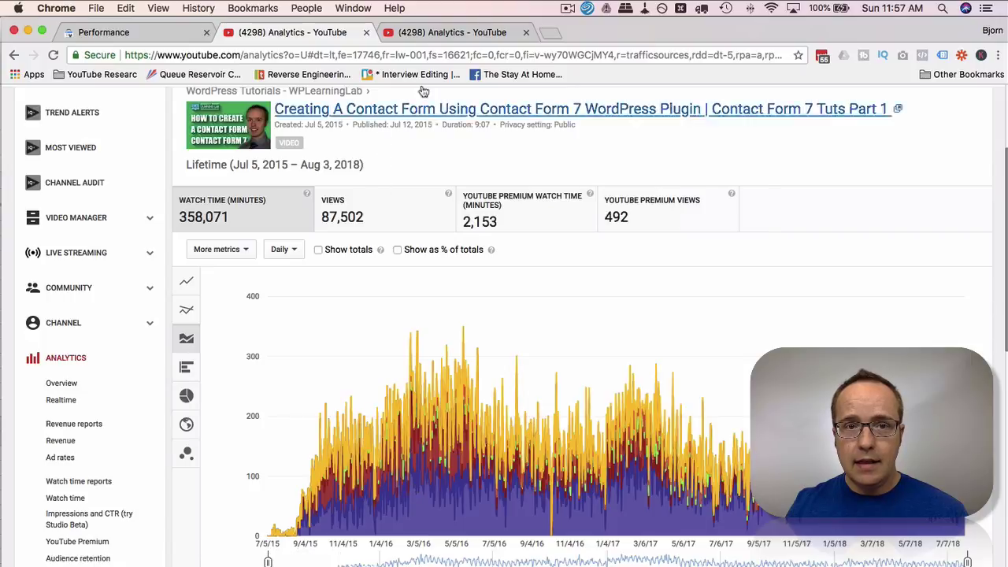
- Return to Part 4's analytics, then bring up the page-filtered Search Console Performance report (7.62K clicks, 66.3K impressions)
left_click(416, 34)
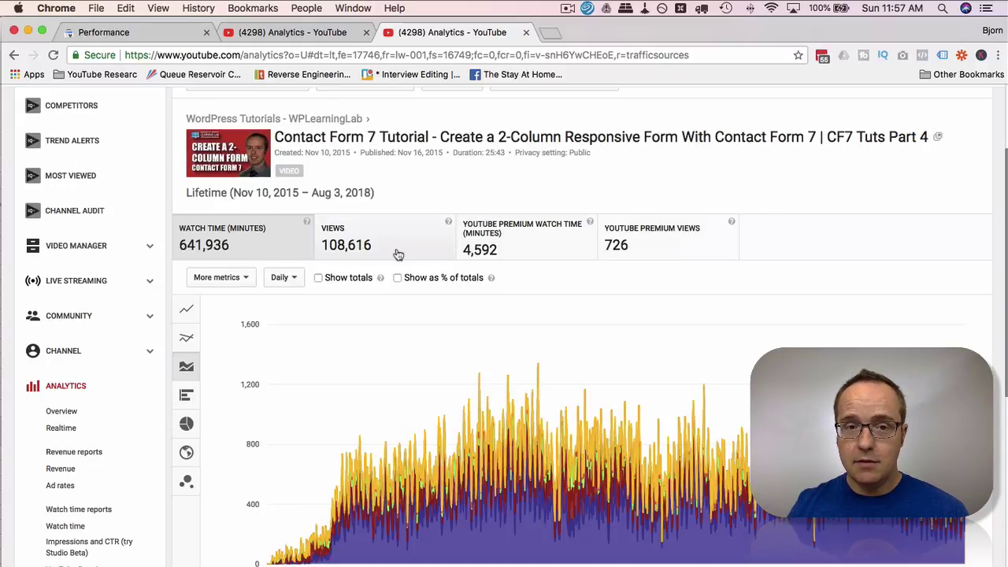
mouse_move(551, 248)
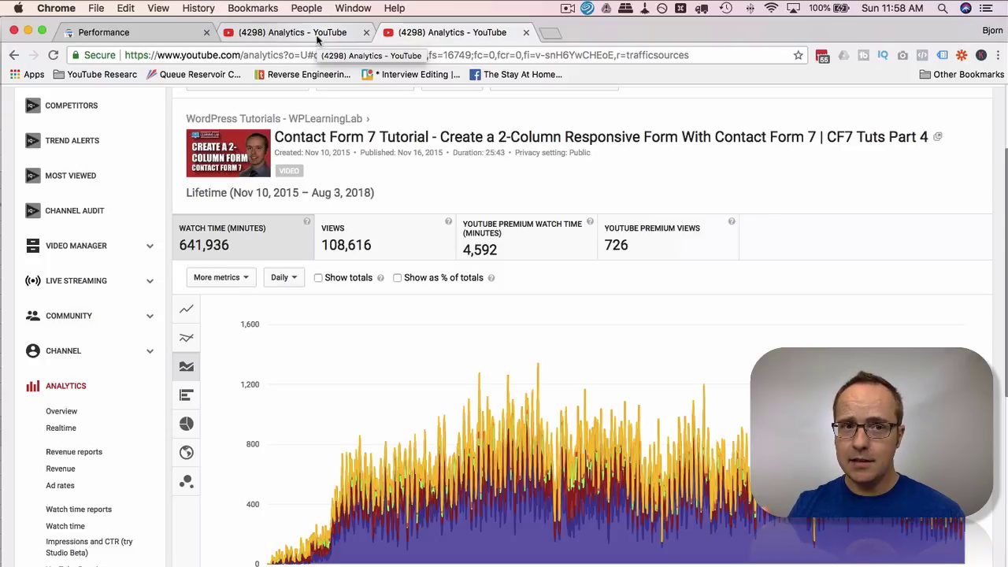
left_click(129, 37)
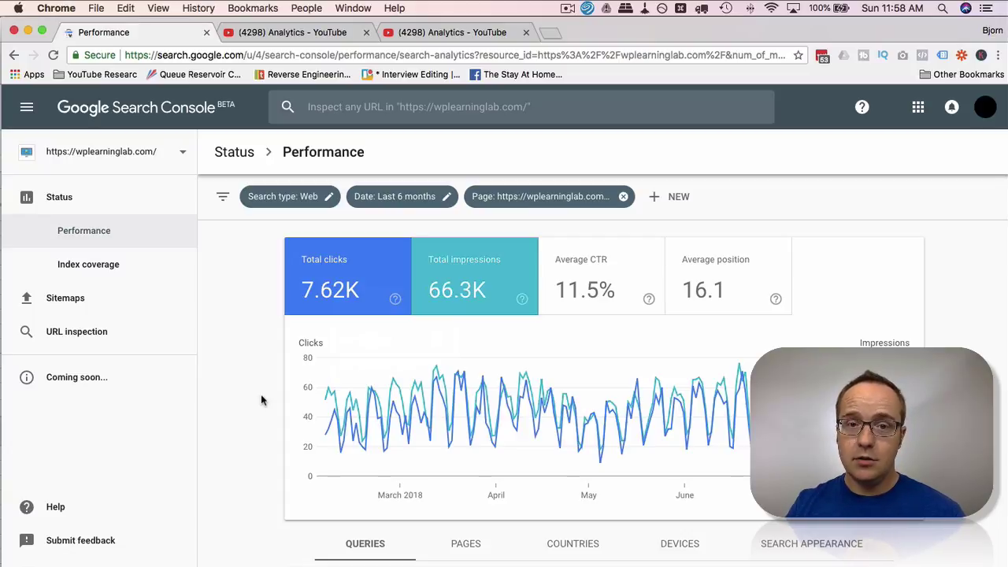
- Remove the Page filter from the Search Console Performance report
left_click(623, 198)
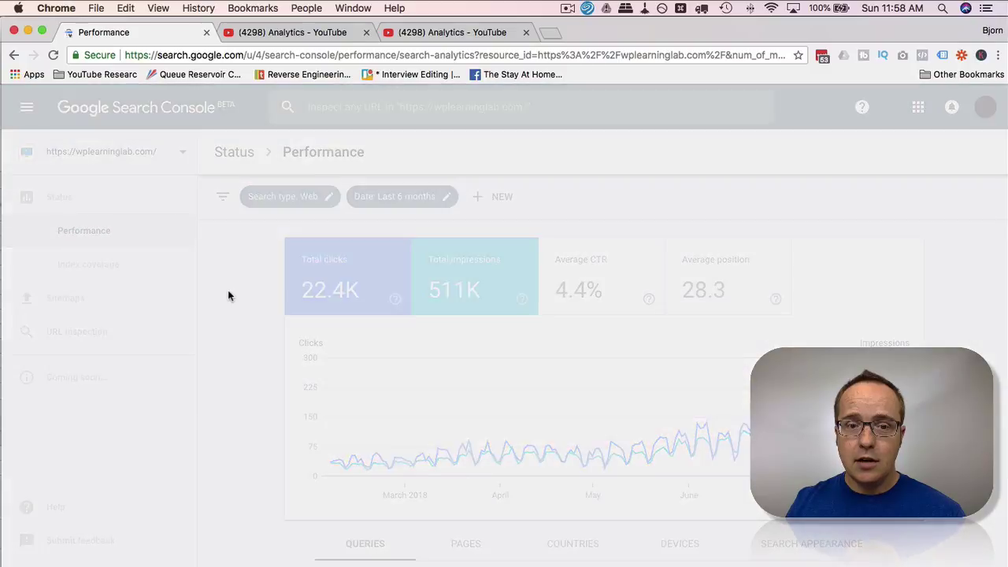
scroll(247, 280, "down", 5)
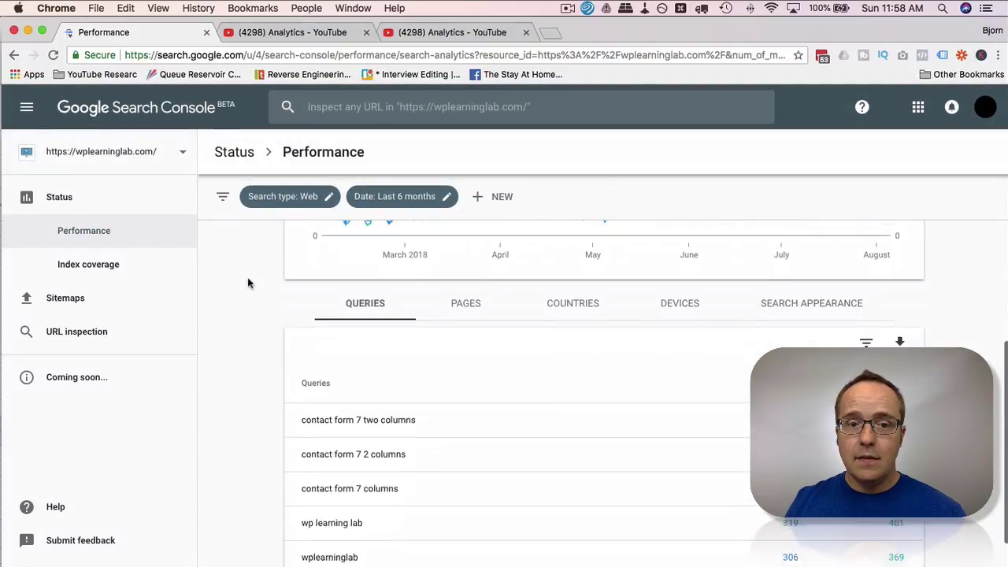
scroll(248, 280, "up", 4)
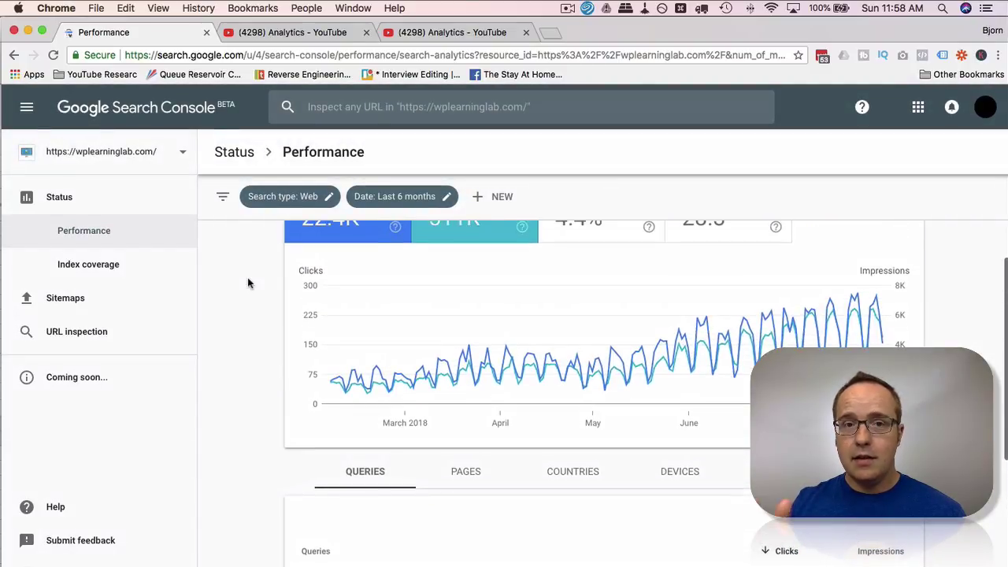
scroll(248, 283, "up", 2)
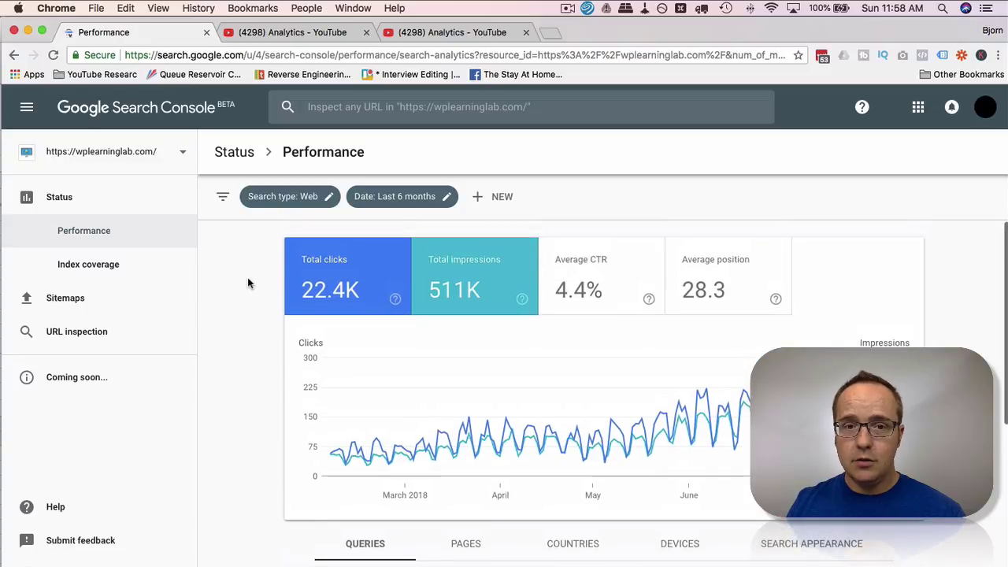
- Break the results down by page, with the 2-column responsive form page first at 7,617 clicks
scroll(247, 283, "down", 4)
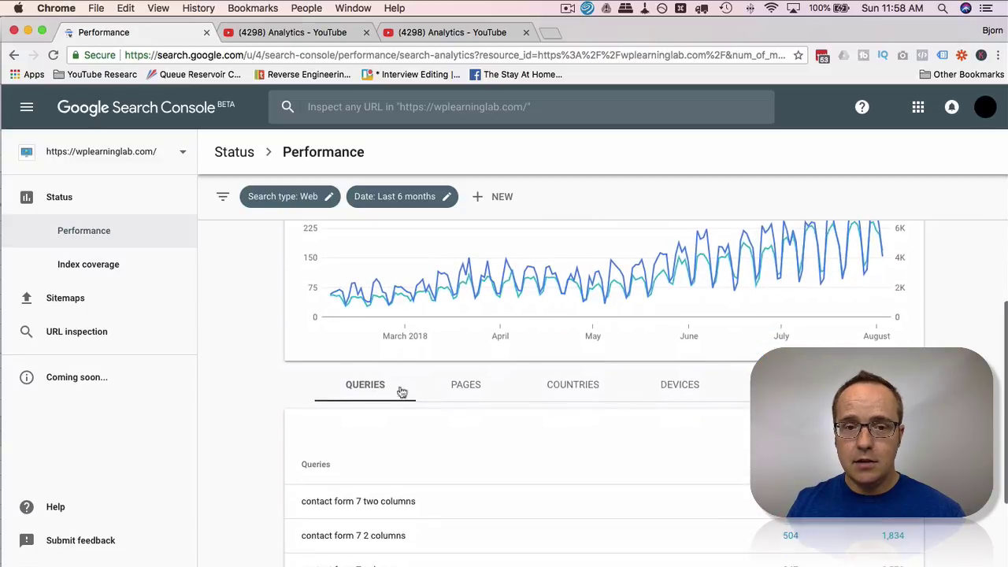
left_click(465, 390)
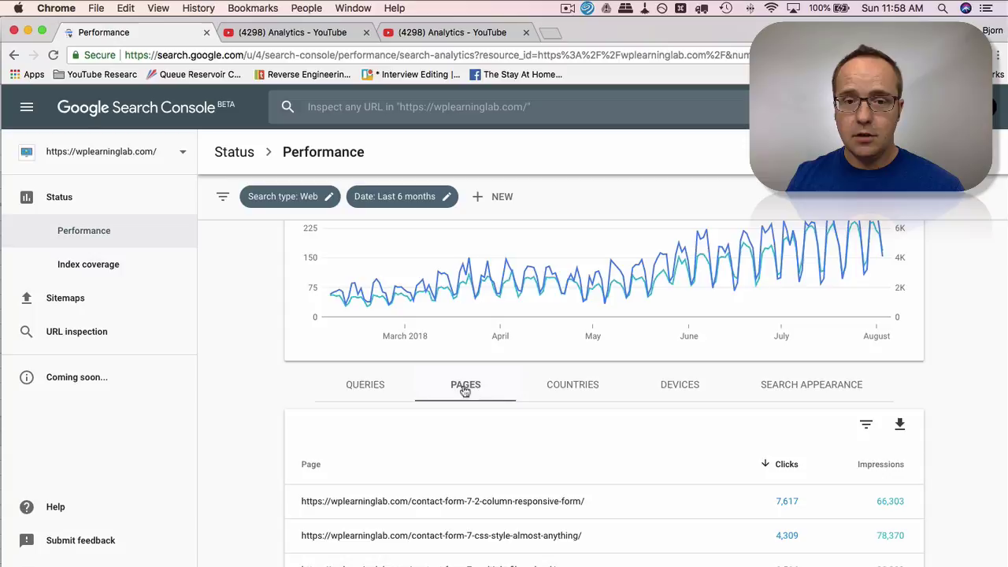
scroll(239, 373, "down", 3)
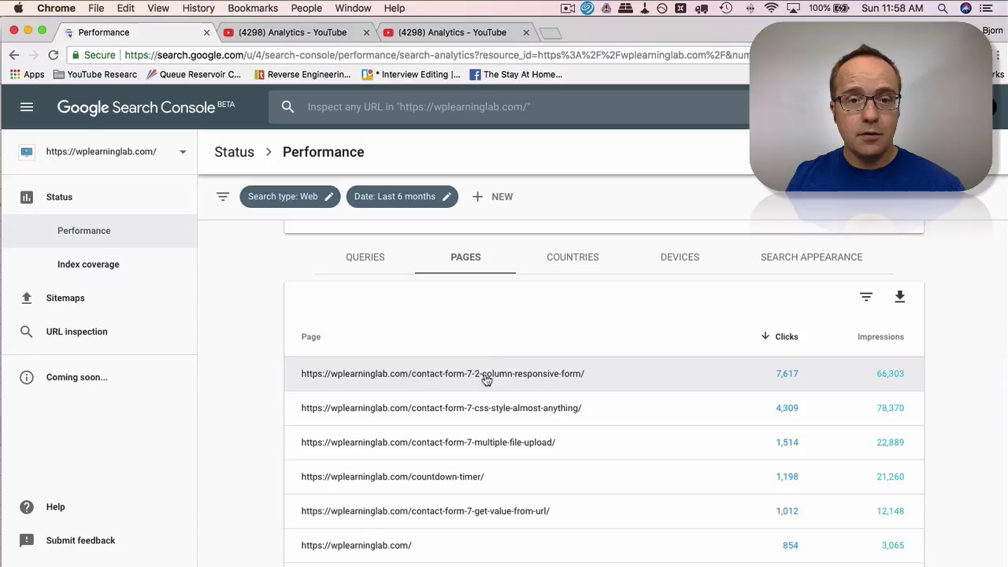
- Filter to the two-column contact form page and list its queries, led by 'two column contact form 7' (180 clicks)
left_click(554, 381)
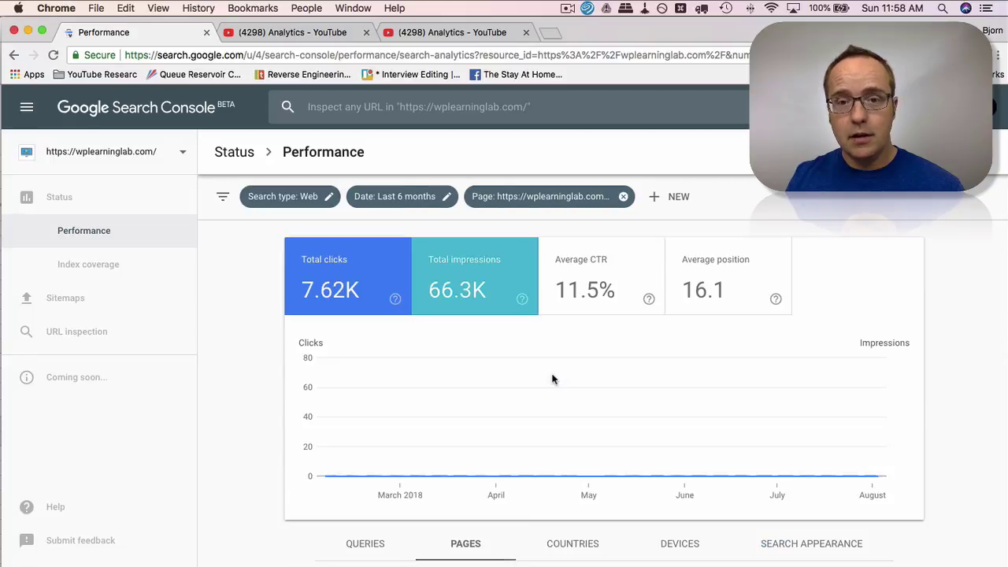
scroll(266, 387, "down", 3)
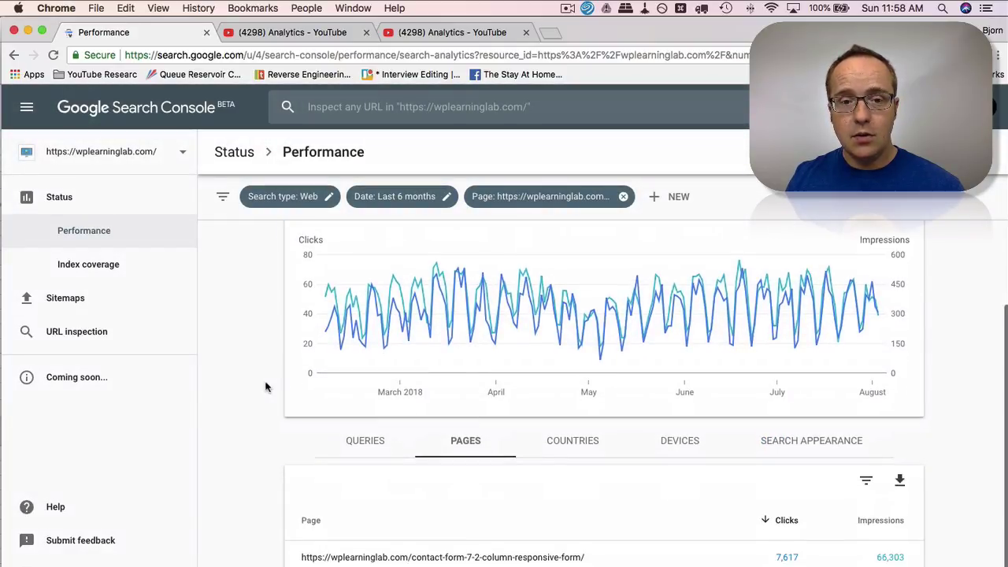
left_click(467, 442)
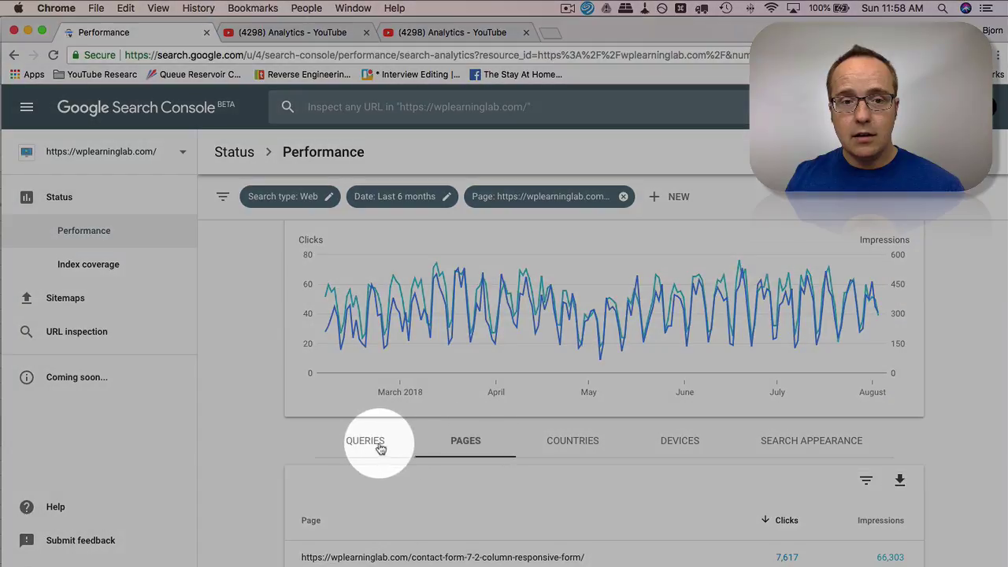
left_click(367, 441)
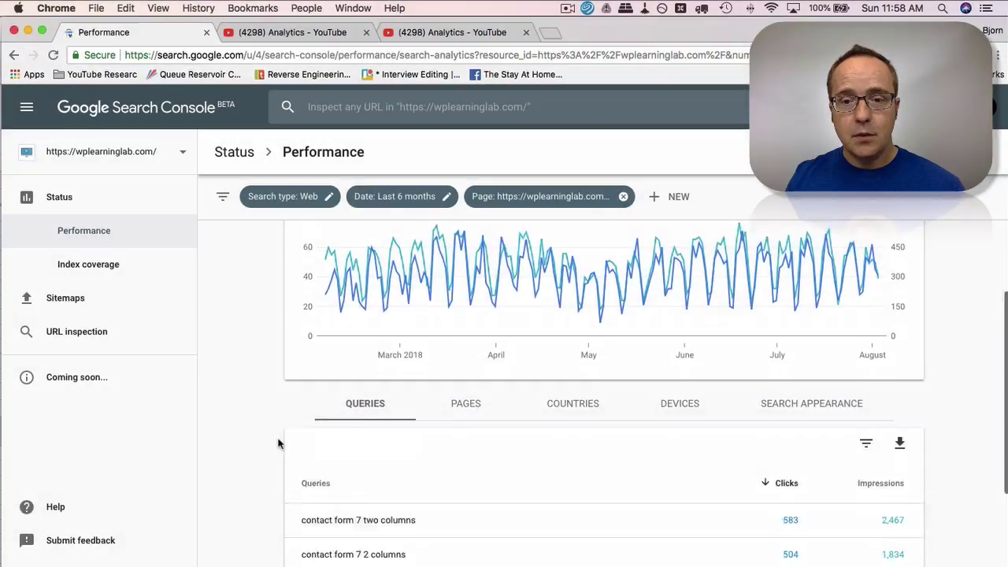
scroll(278, 443, "down", 3)
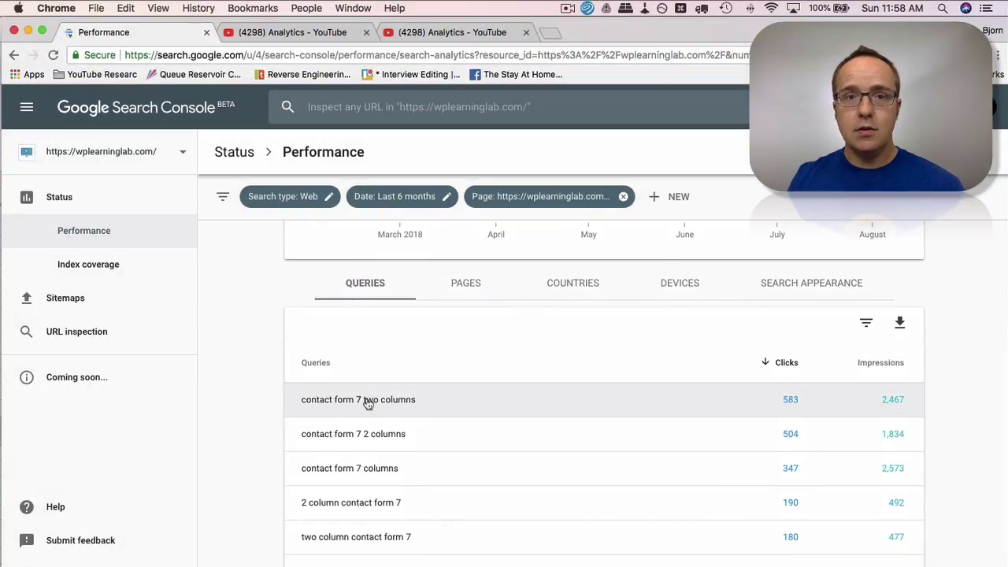
scroll(368, 404, "down", 4)
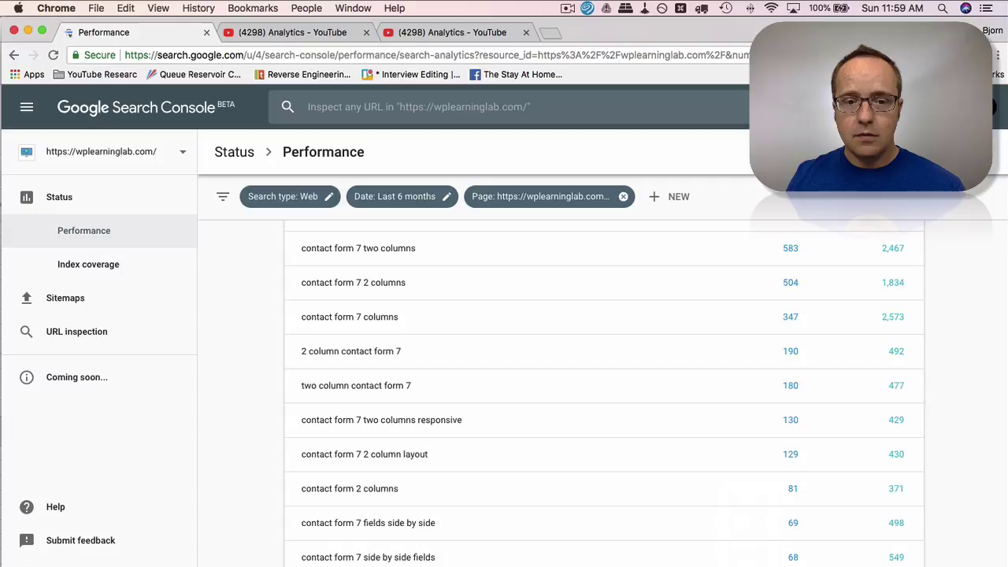
scroll(551, 453, "down", 4)
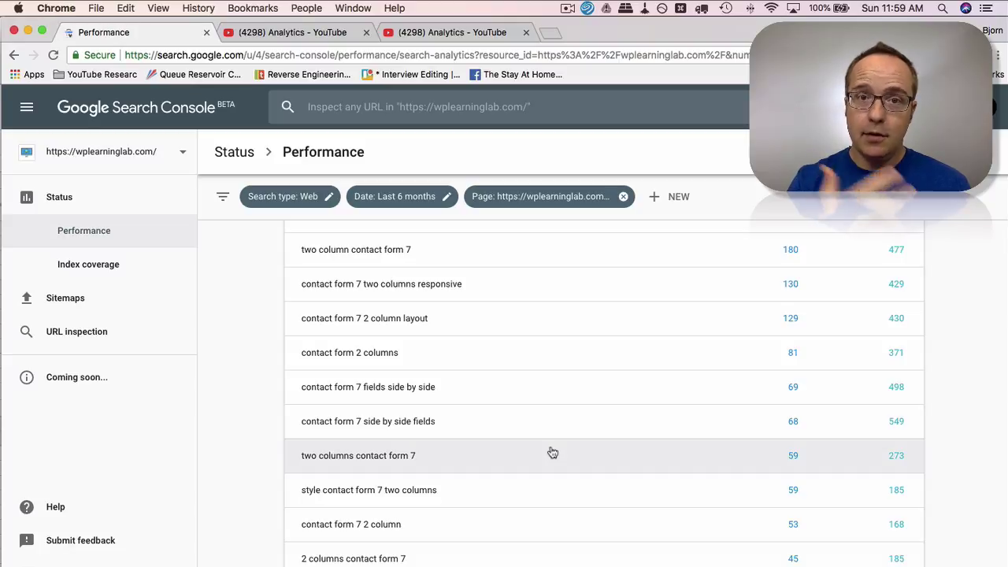
scroll(553, 452, "down", 1)
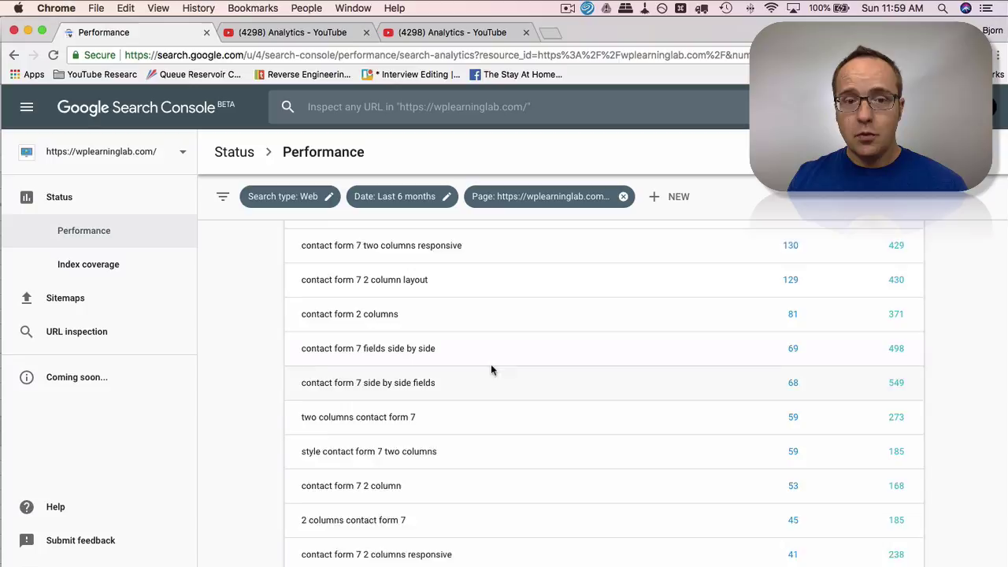
- Scroll the page's query list down to long-tail queries like 'contact form 7 fields on same line' (6 clicks)
scroll(490, 367, "down", 6)
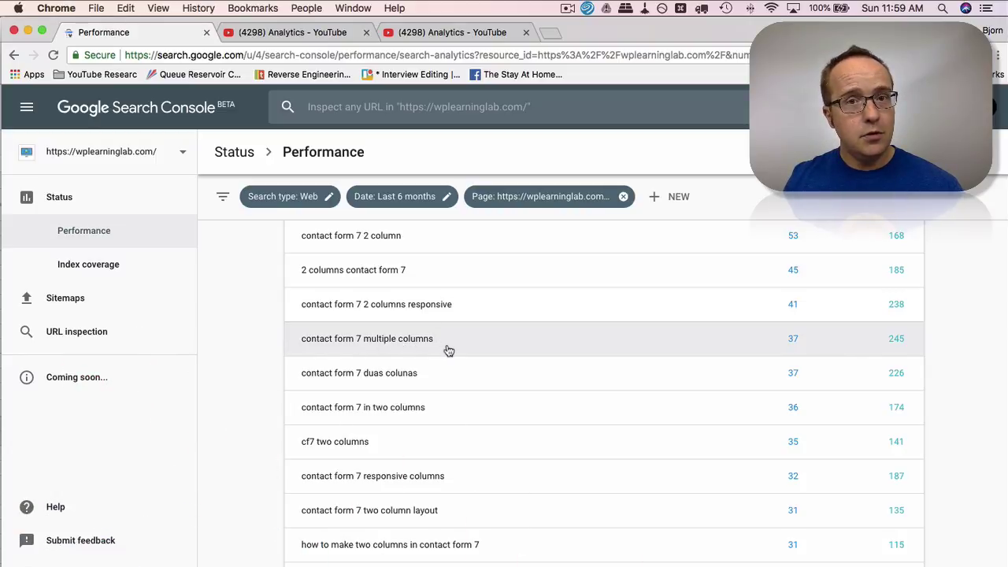
scroll(448, 350, "down", 5)
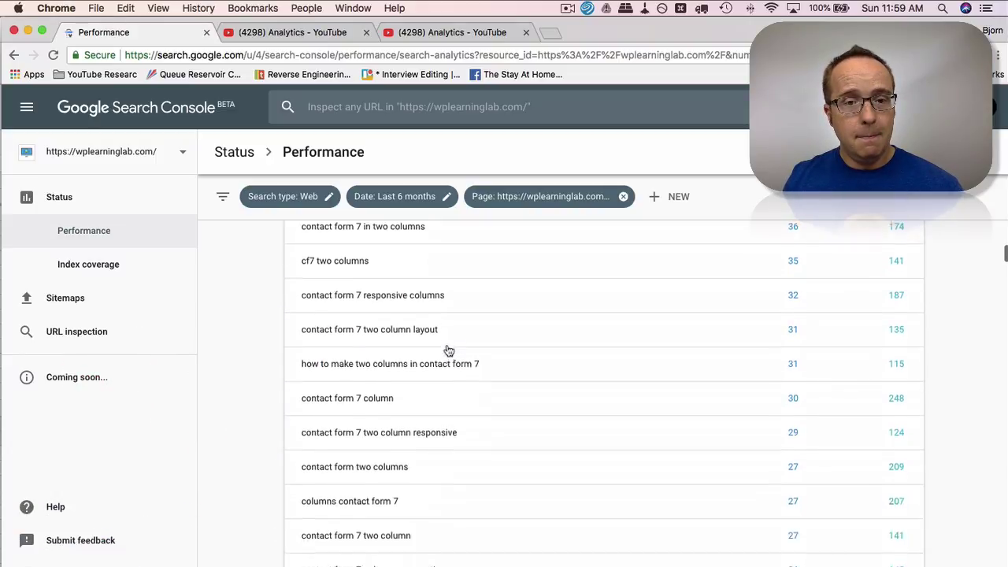
scroll(448, 350, "down", 8)
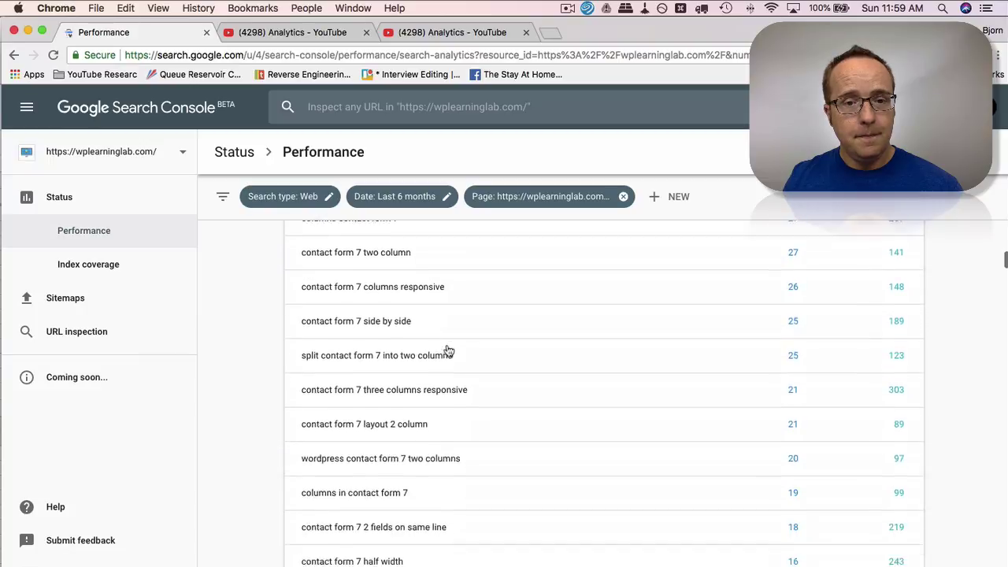
scroll(448, 350, "down", 3)
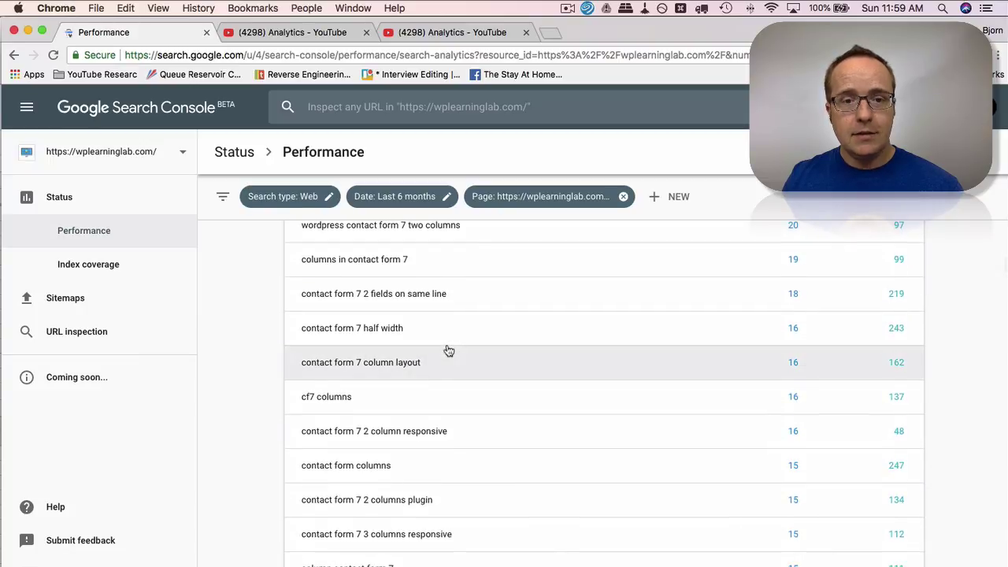
scroll(448, 350, "down", 3)
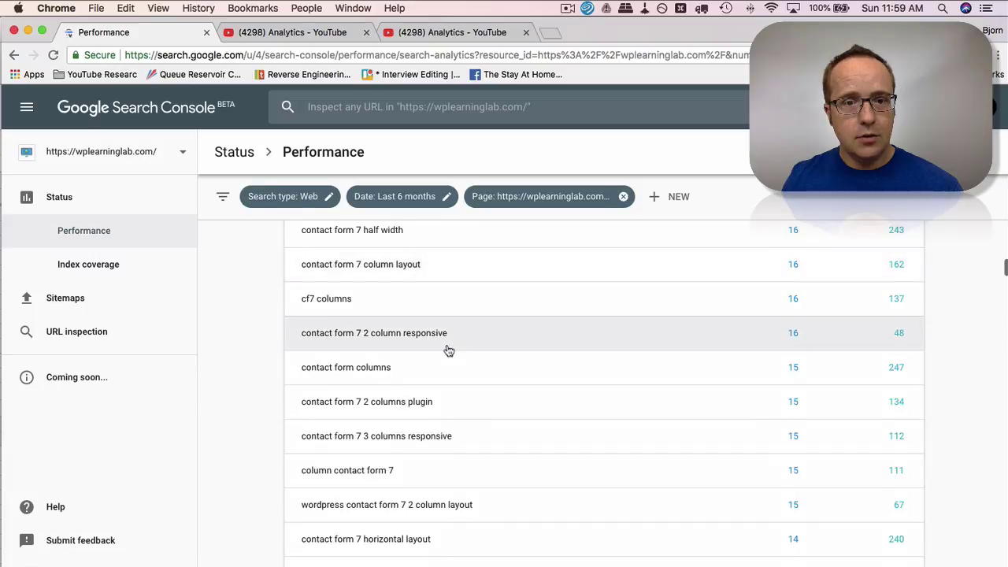
scroll(448, 349, "down", 3)
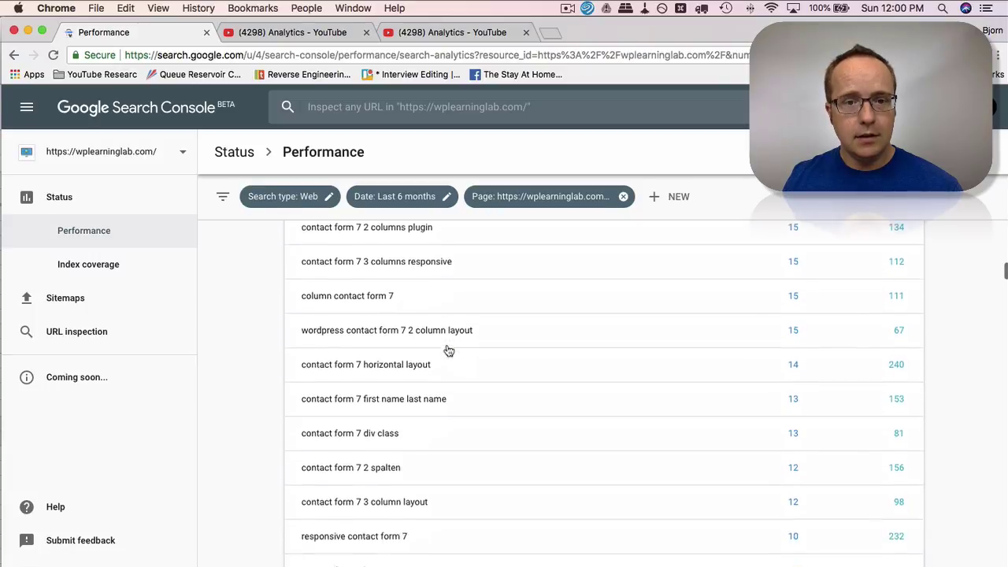
scroll(448, 349, "down", 1)
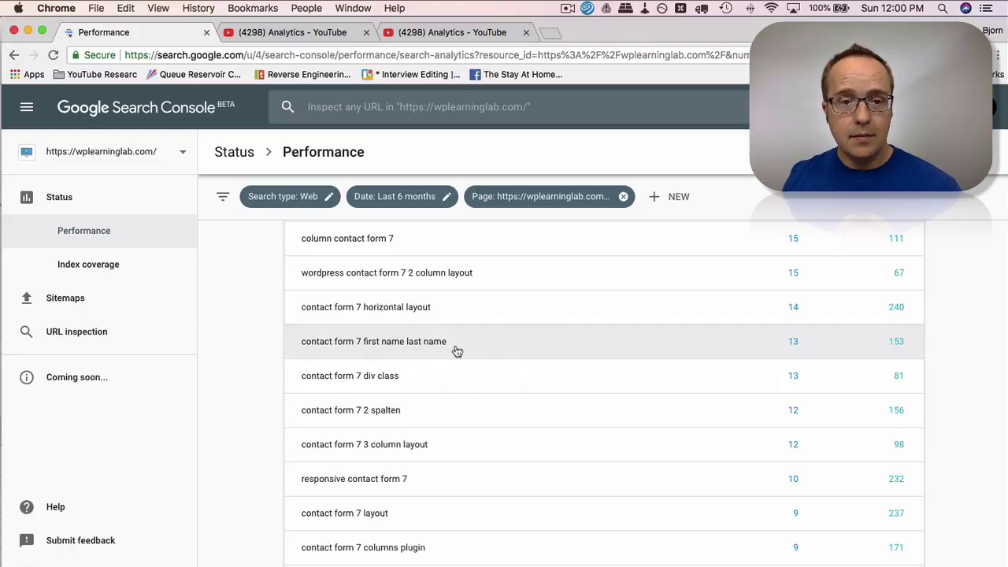
scroll(457, 350, "down", 1)
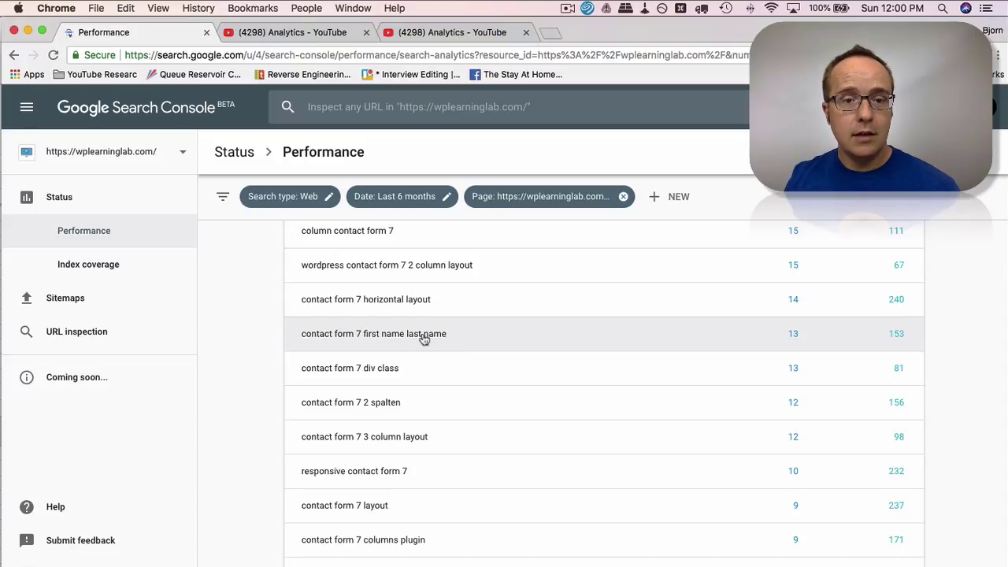
scroll(444, 367, "down", 3)
scroll(445, 367, "down", 3)
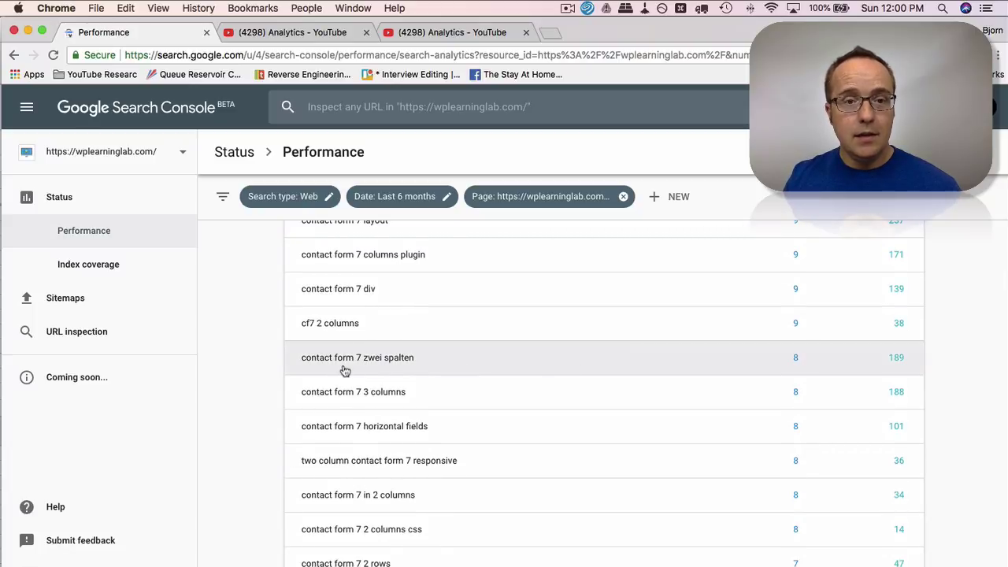
scroll(468, 363, "down", 5)
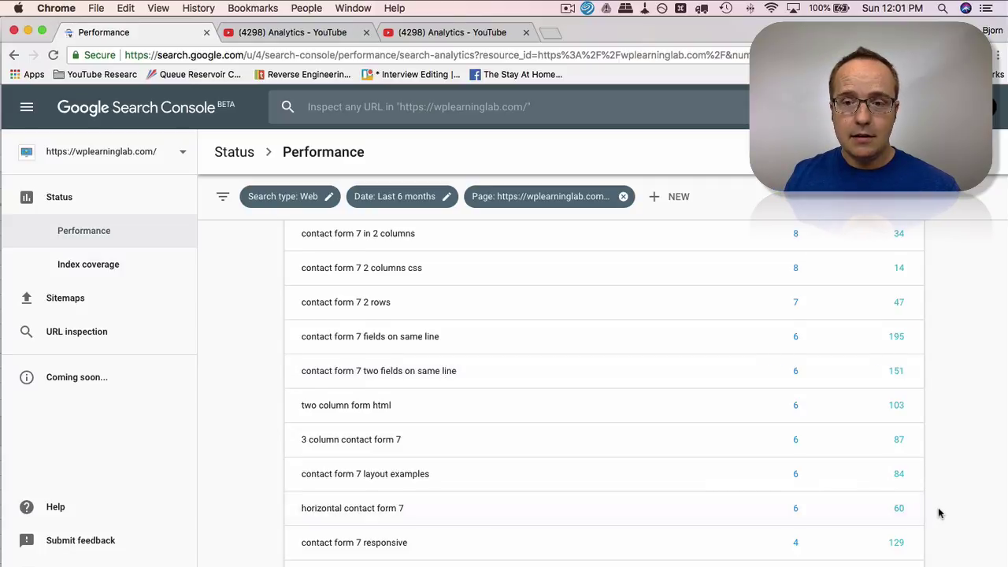
- Scroll to the bottom of the query table and highlight the 874-query total in the pagination footer
scroll(938, 507, "down", 15)
scroll(791, 488, "down", 15)
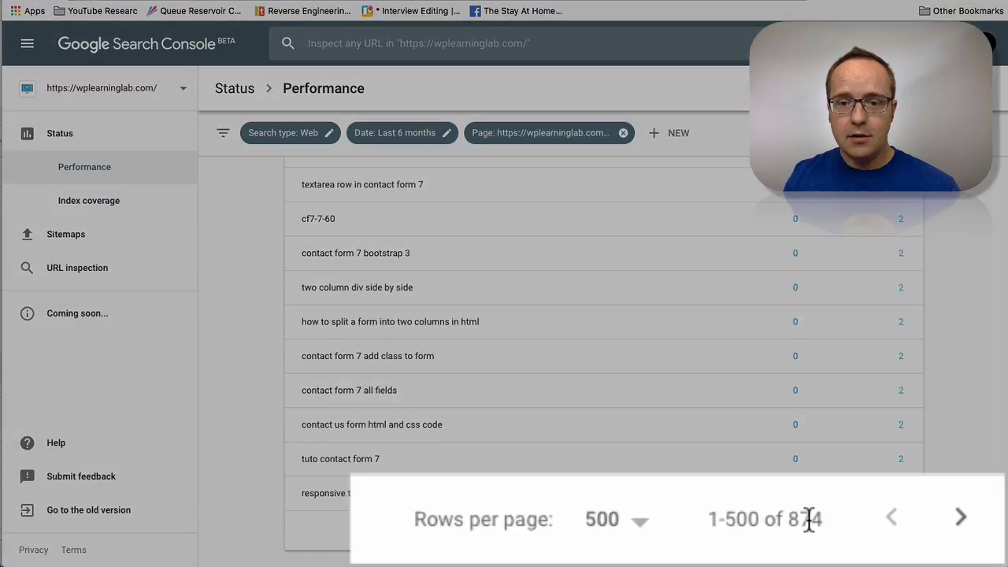
double_click(832, 530)
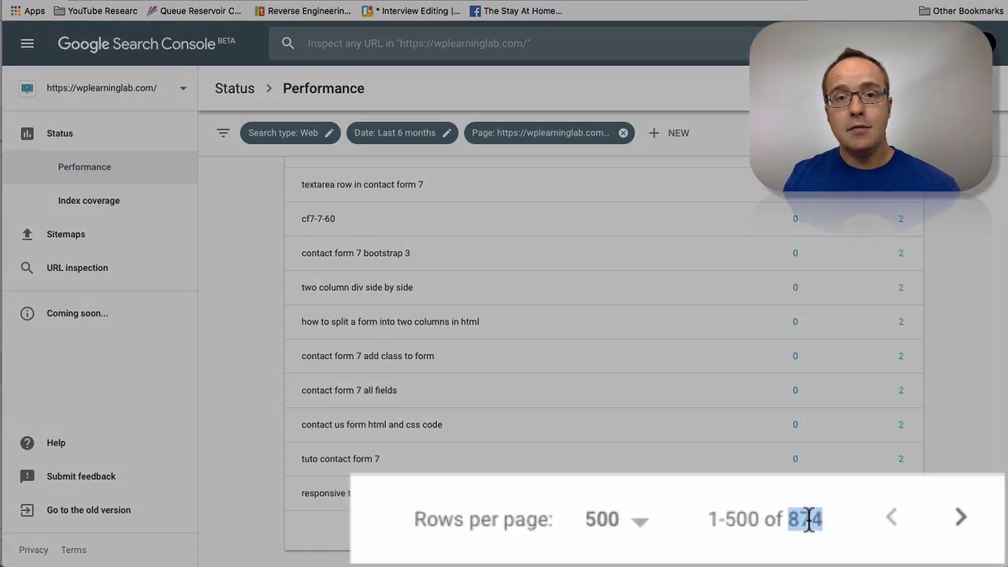